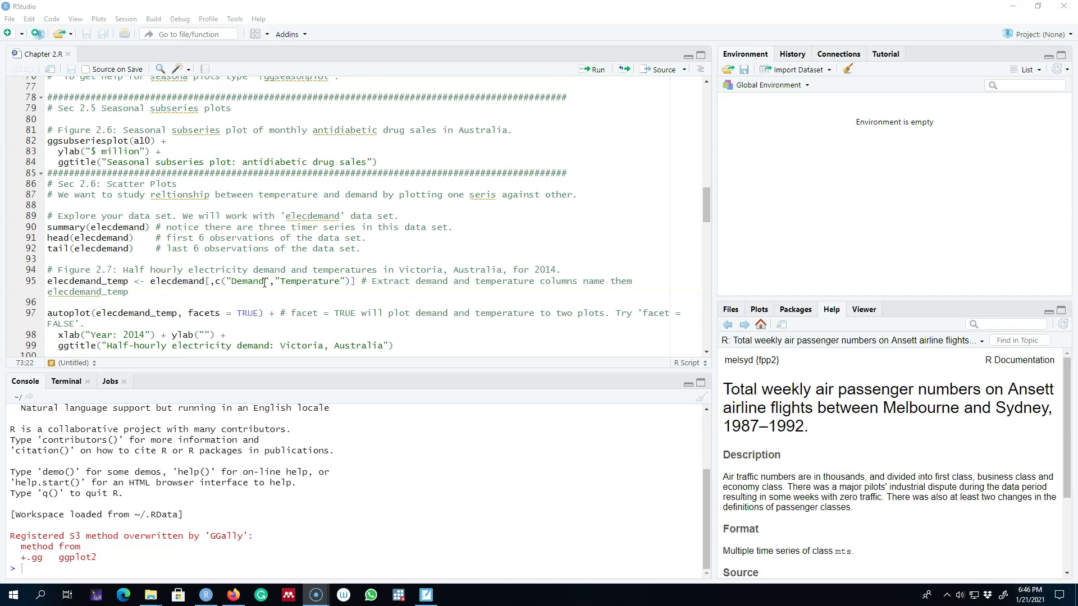
Try to run summary(elecdemand) from the Sec 2.6 scatter plots section of the script
left_click(264, 281)
left_click(262, 275)
scroll(154, 292, "down", 1)
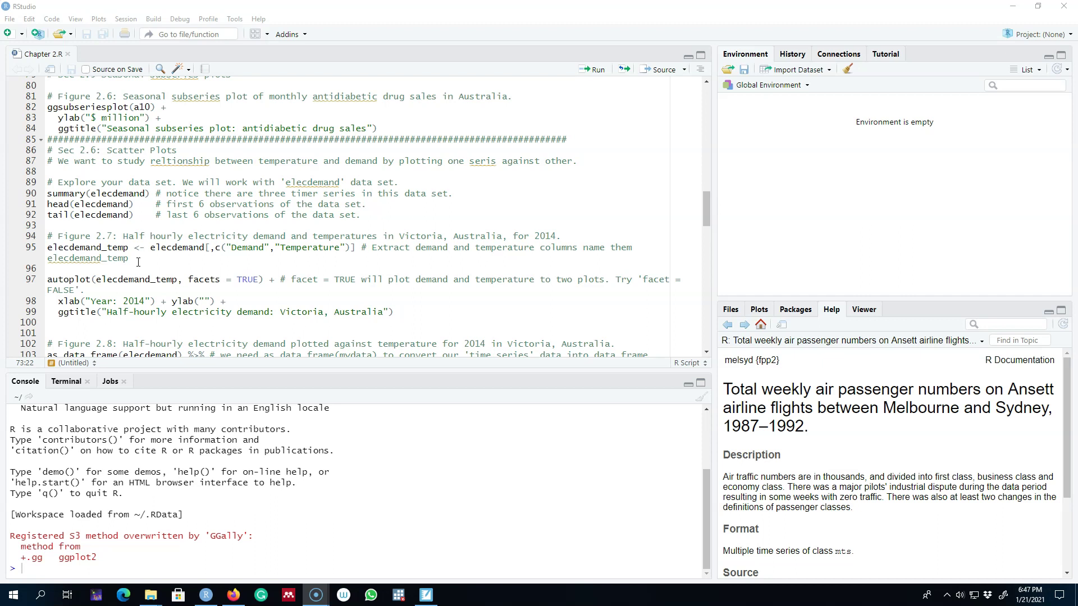
left_click_drag(149, 194, 42, 195)
left_click(593, 69)
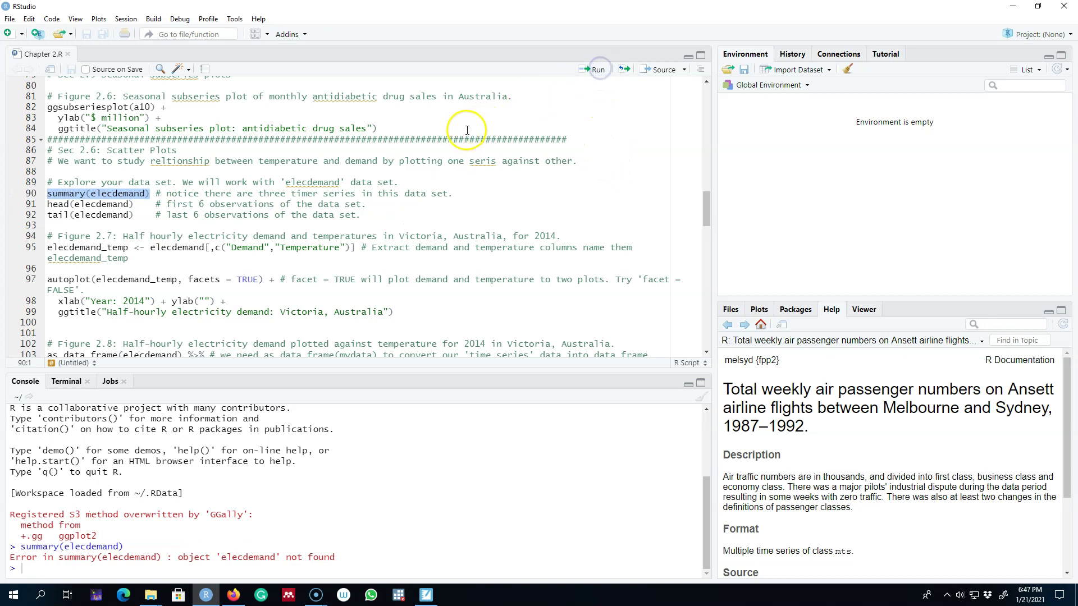
Load the fpp2 package by running the library(fpp2) line near the script's beginning
scroll(532, 272, "up", 10)
scroll(269, 213, "up", 5)
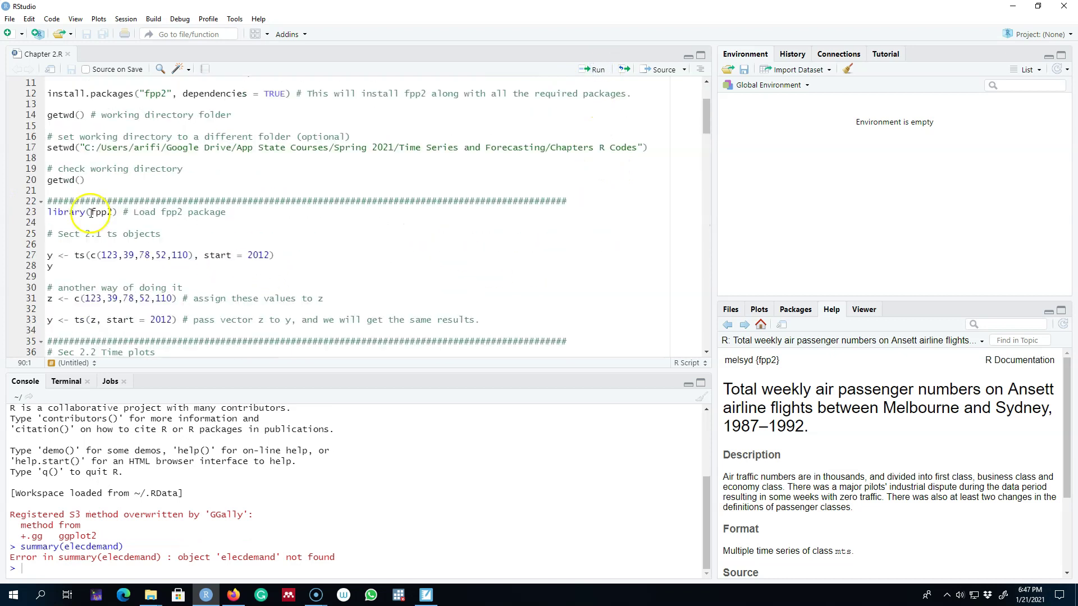
left_click_drag(118, 212, 16, 213)
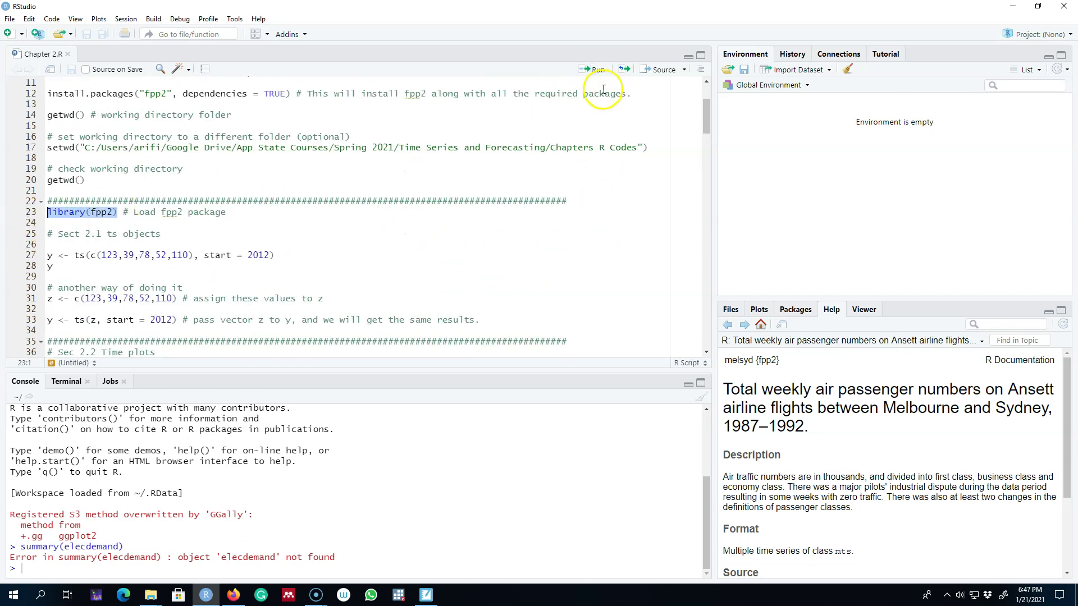
left_click(598, 72)
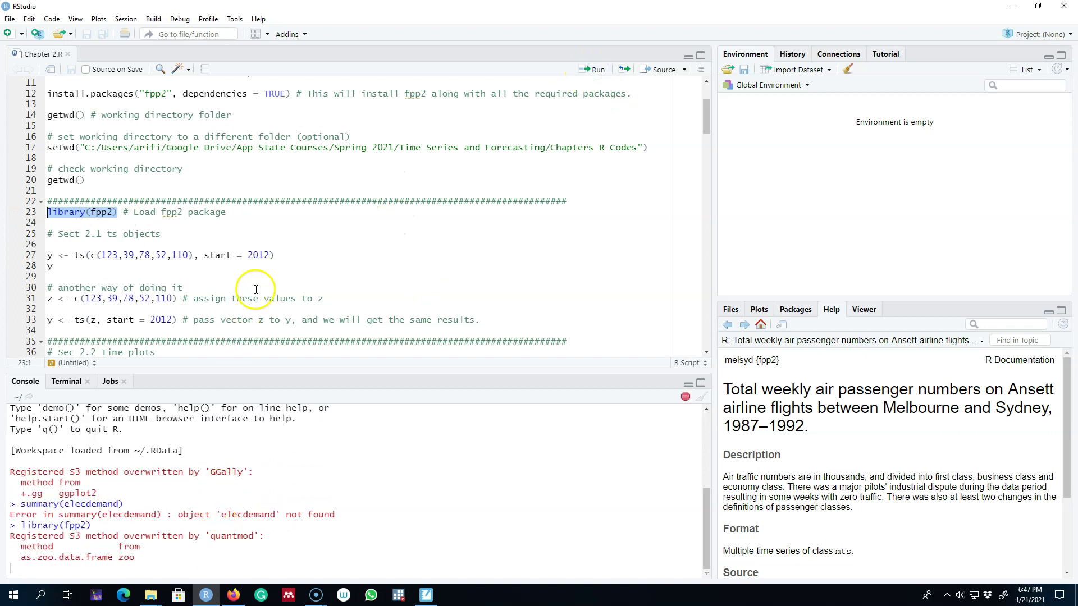
Run summary(elecdemand) in Sec 2.6 and examine the Demand, WorkDay and Temperature columns of its output
scroll(297, 270, "down", 12)
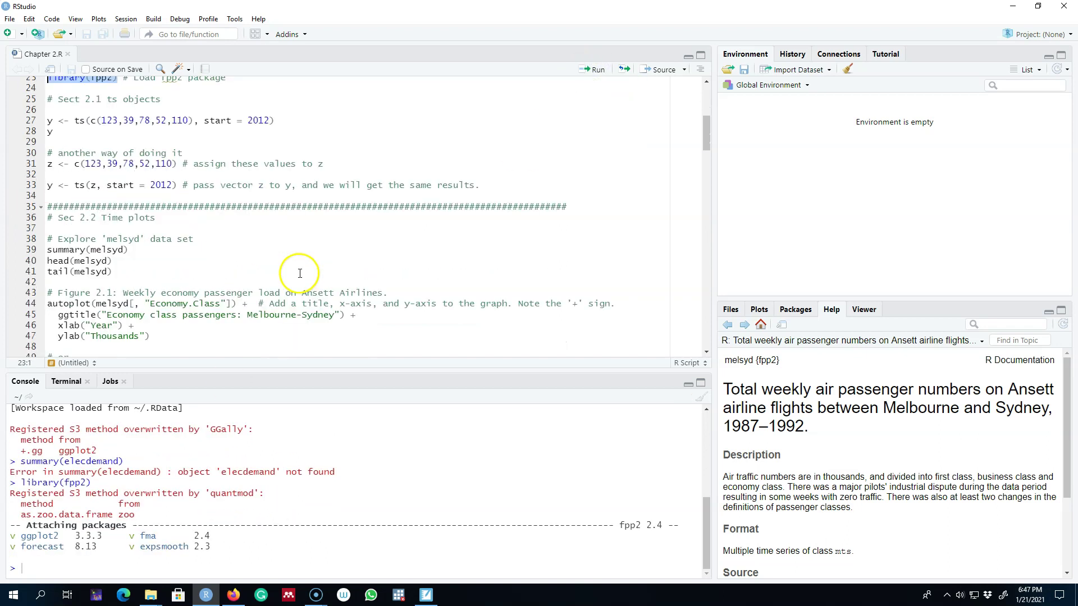
scroll(297, 268, "down", 3)
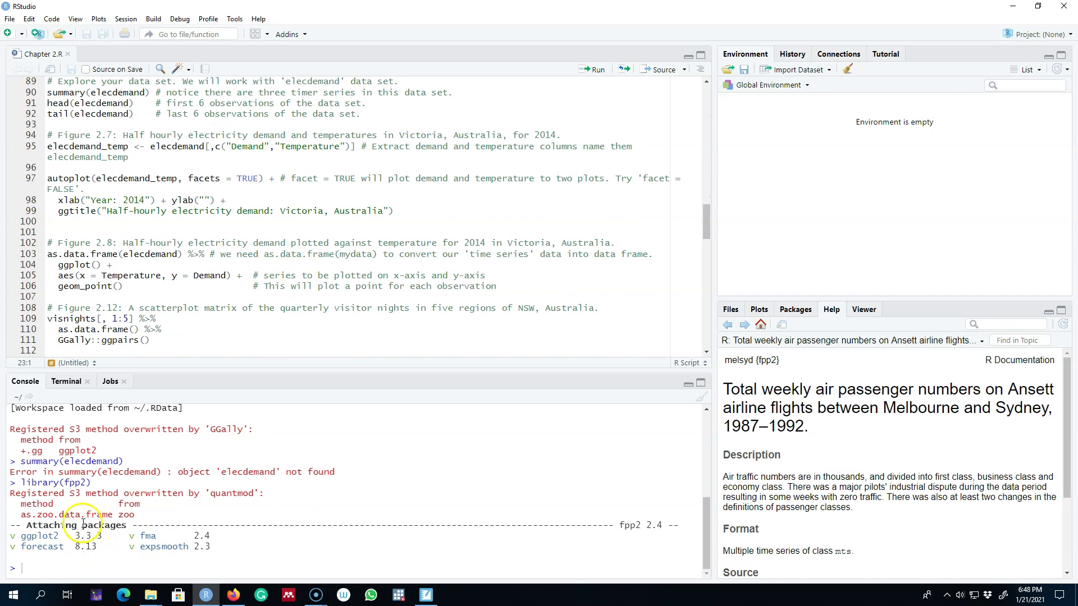
scroll(205, 243, "up", 3)
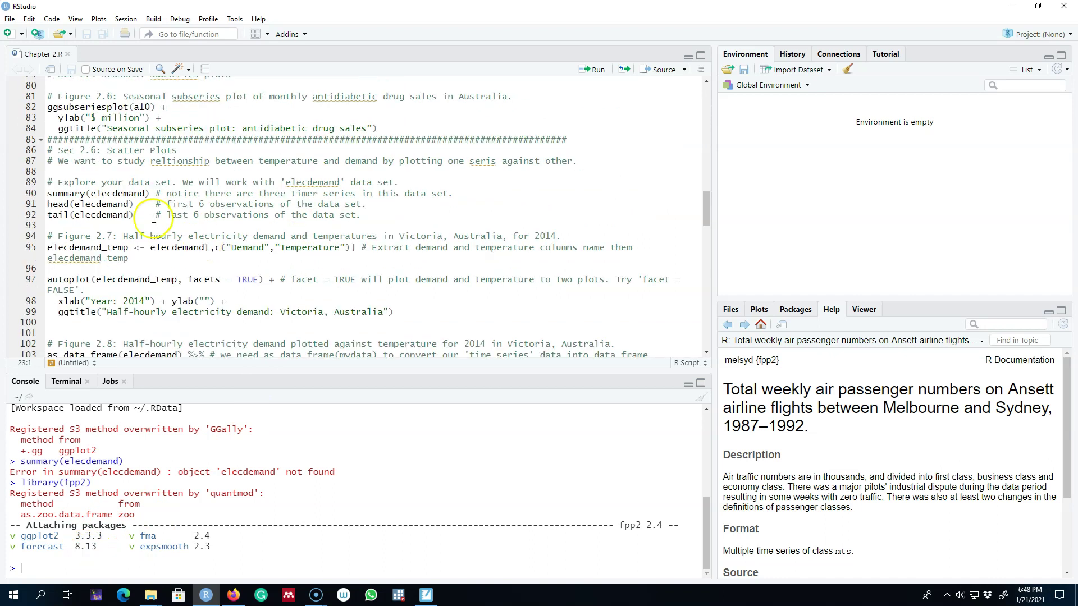
left_click_drag(150, 193, 17, 193)
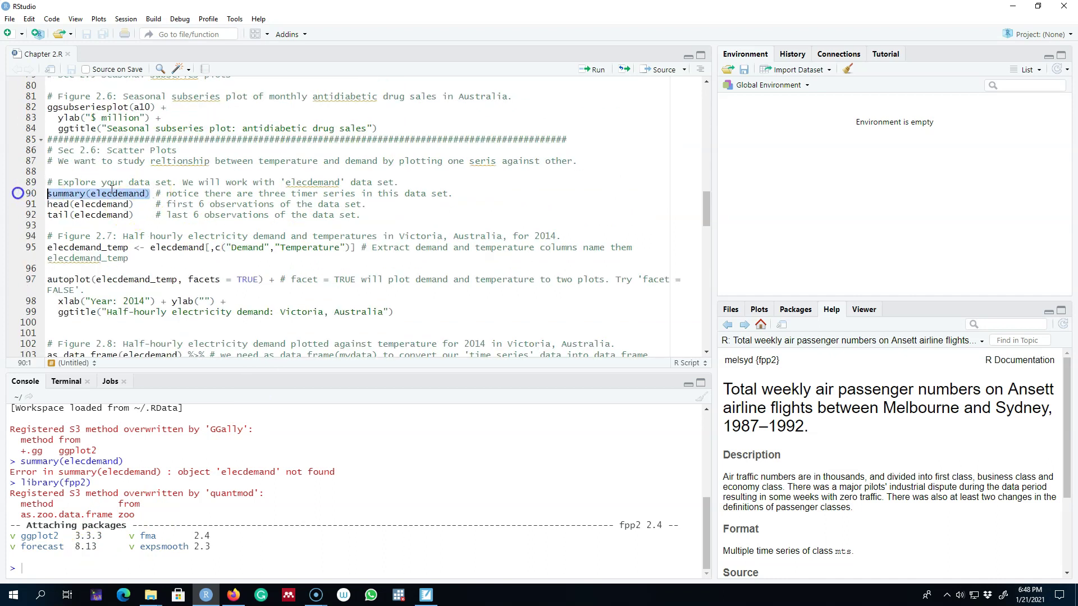
left_click(593, 69)
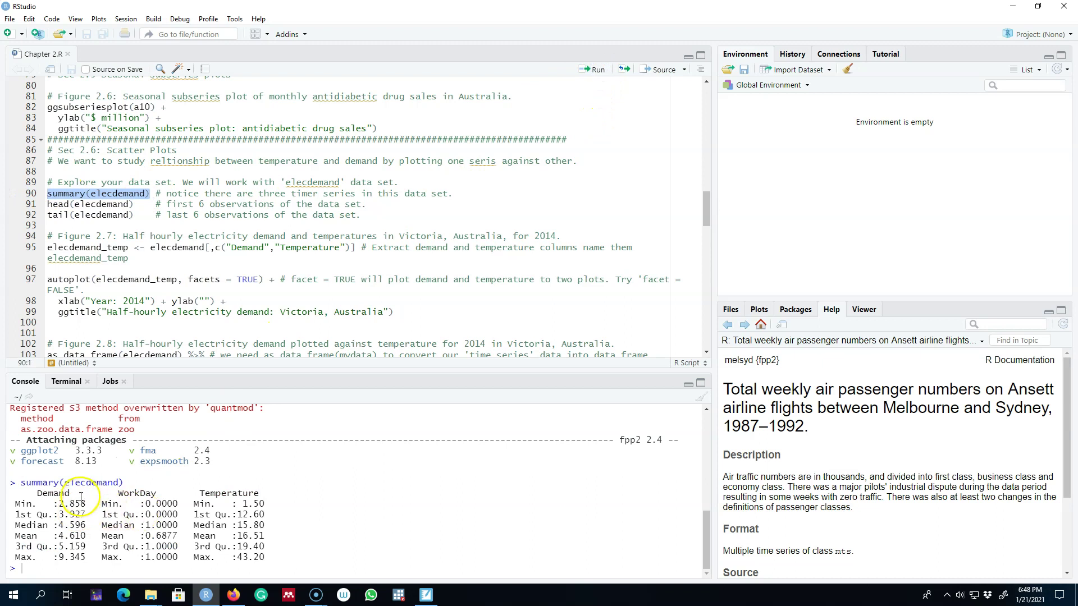
left_click(51, 493)
double_click(51, 493)
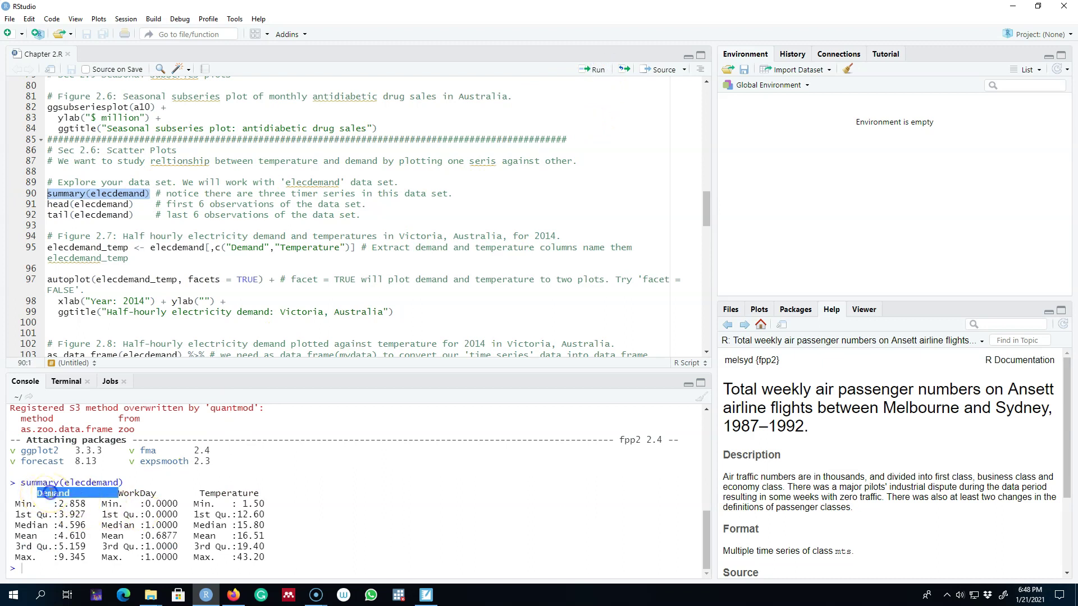
double_click(145, 493)
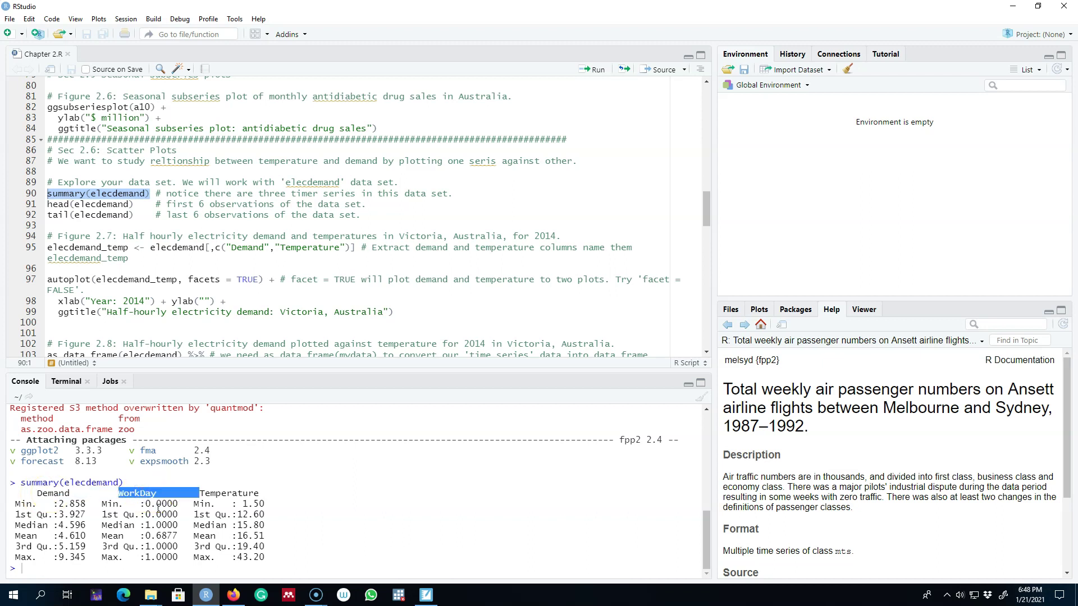
double_click(231, 493)
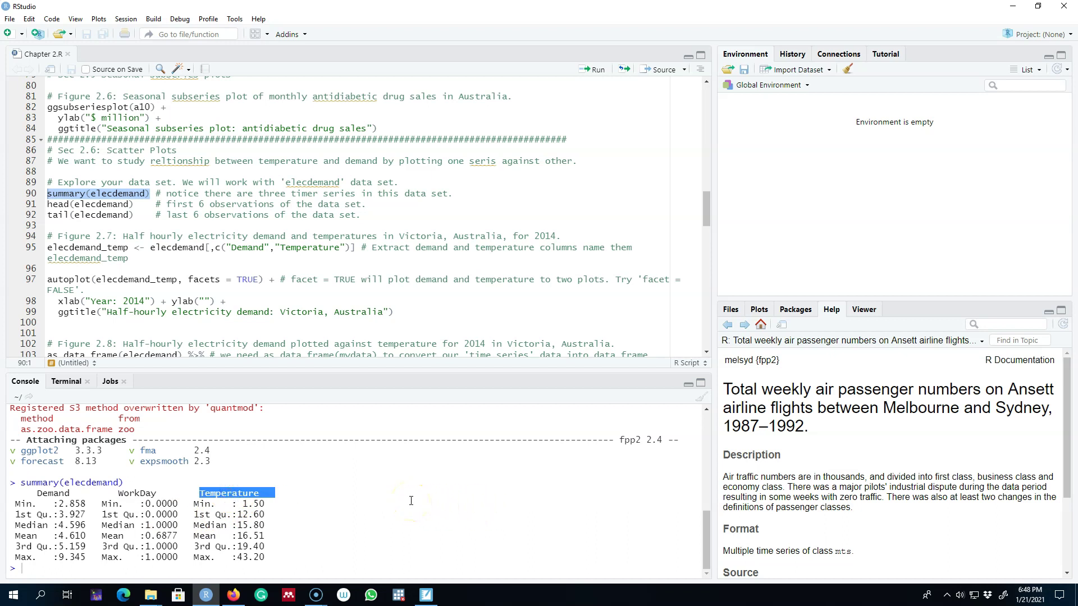
Run head(elecdemand) and tail(elecdemand) to list the first and last 6 observations of the data set
left_click_drag(133, 204, 20, 206)
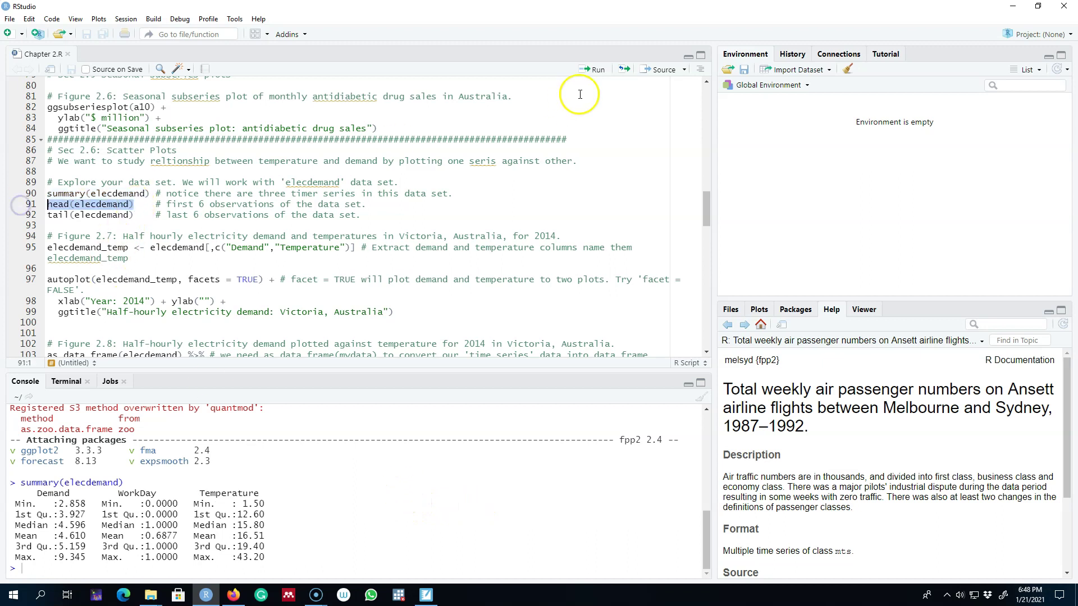
left_click(594, 69)
left_click_drag(139, 215, 19, 215)
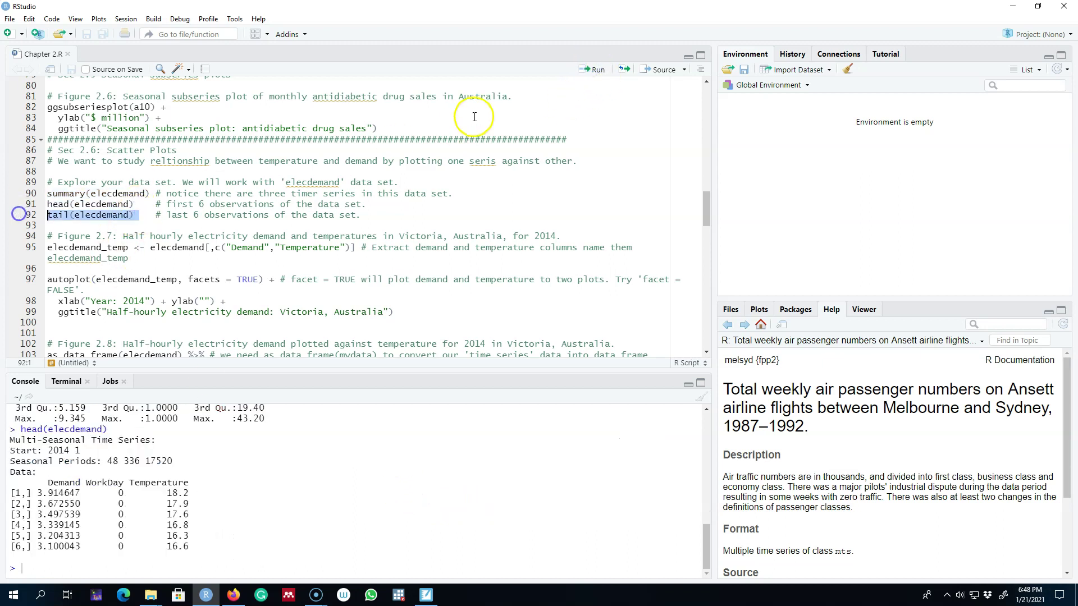
left_click(595, 69)
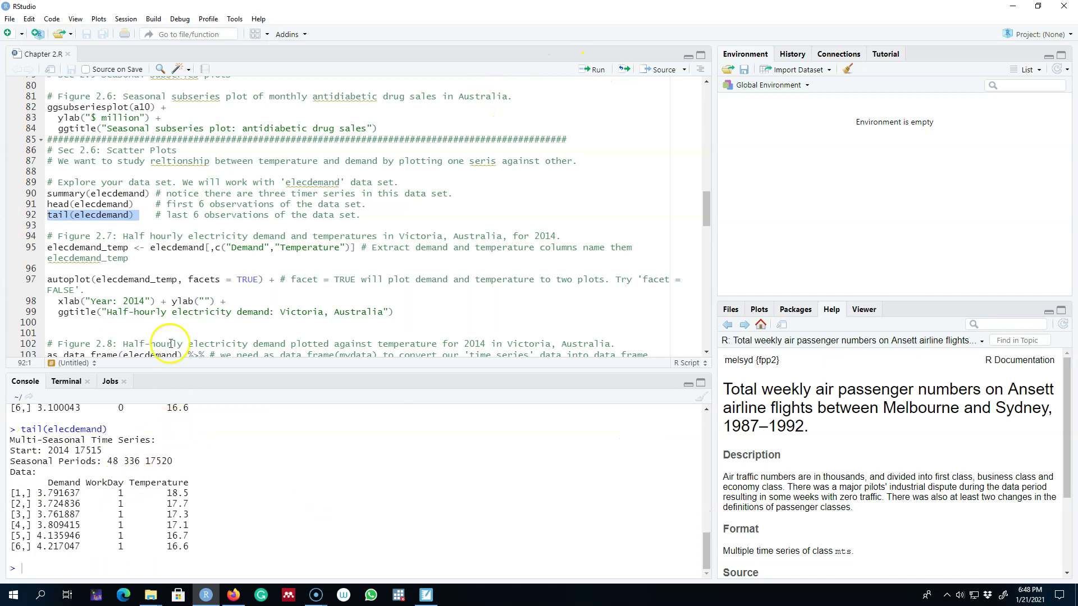
Create elecdemand_temp from the Demand and Temperature columns, and run the Figure 2.7 autoplot code with facets = TRUE
left_click_drag(144, 268, 24, 248)
key("ctrl+Return")
left_click_drag(712, 158, 643, 161)
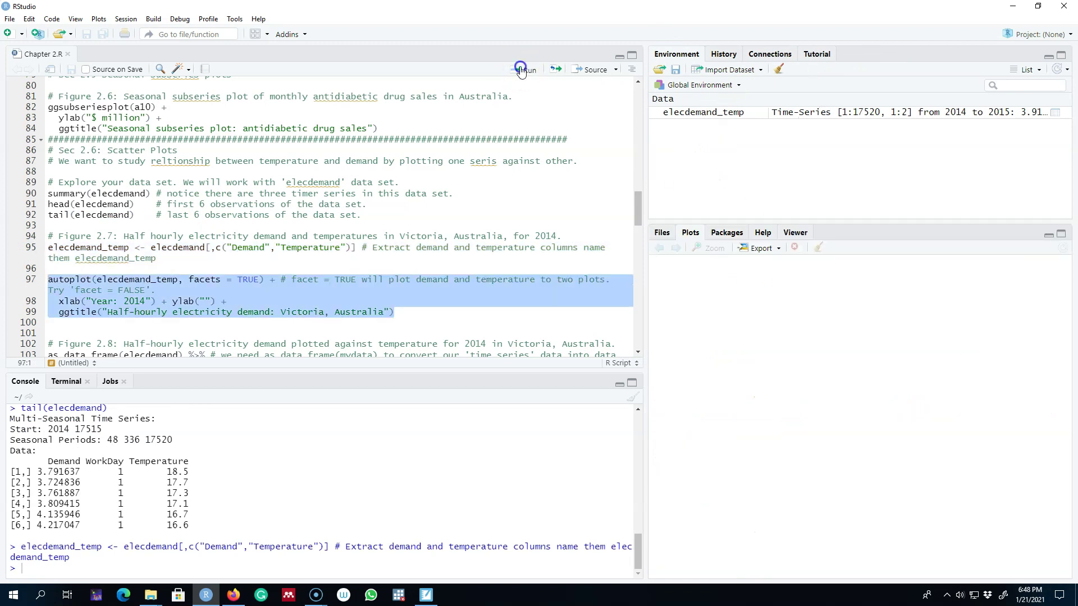
left_click(517, 70)
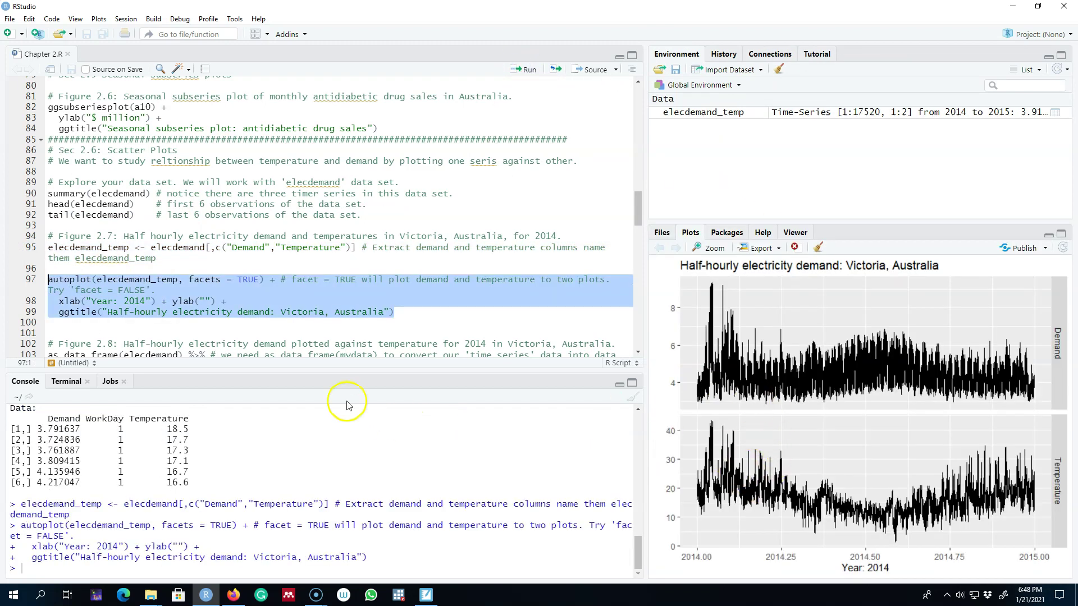
Examine the Figure 2.7 code: the extracted elecdemand columns, the elecdemand_temp name and the facets argument of autoplot
double_click(191, 247)
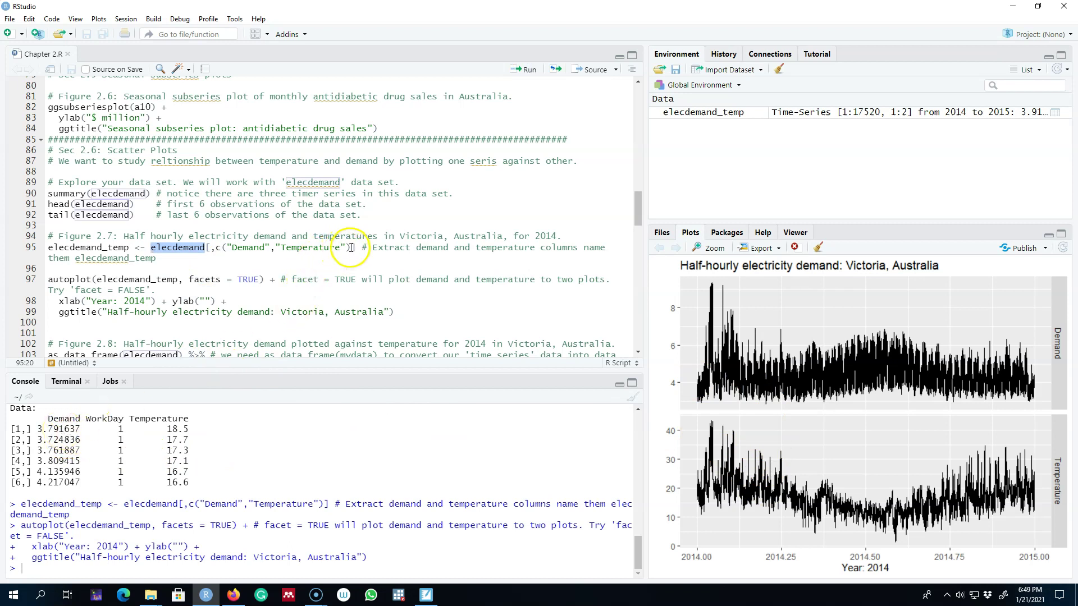
left_click_drag(352, 248, 227, 249)
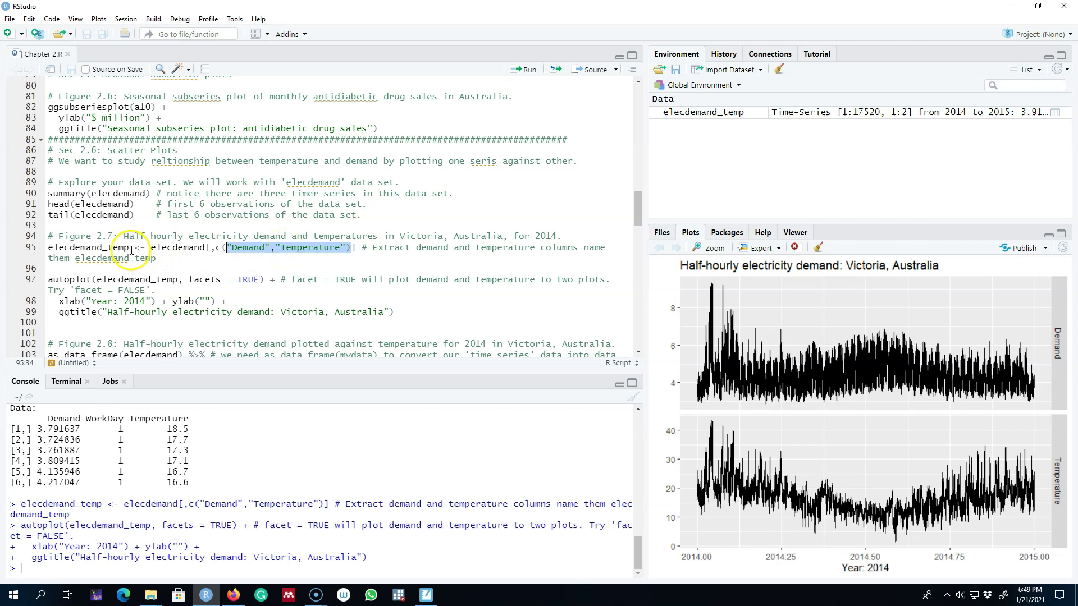
left_click(31, 247)
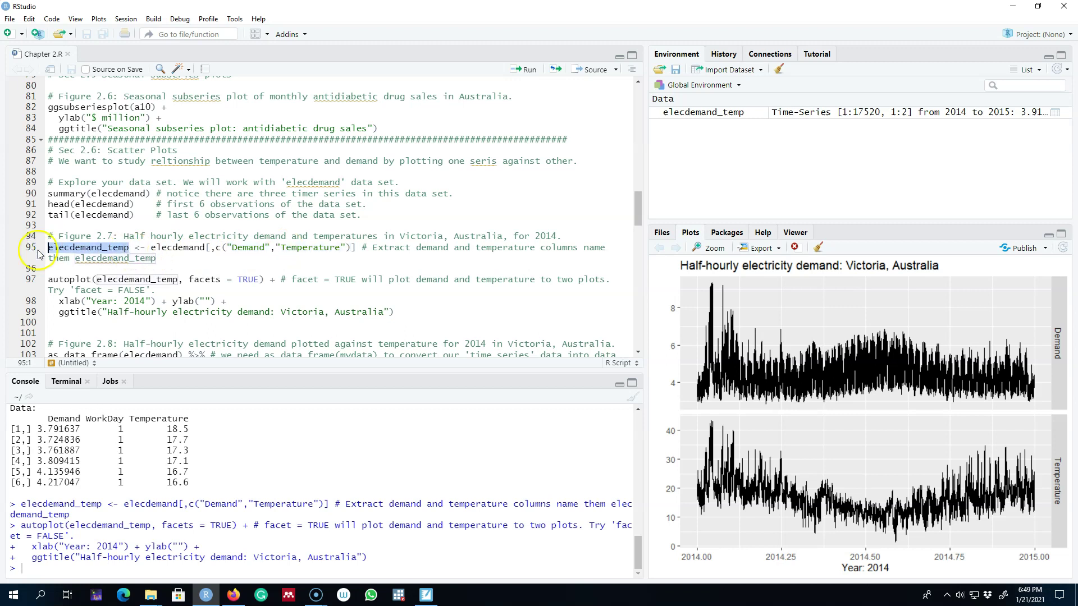
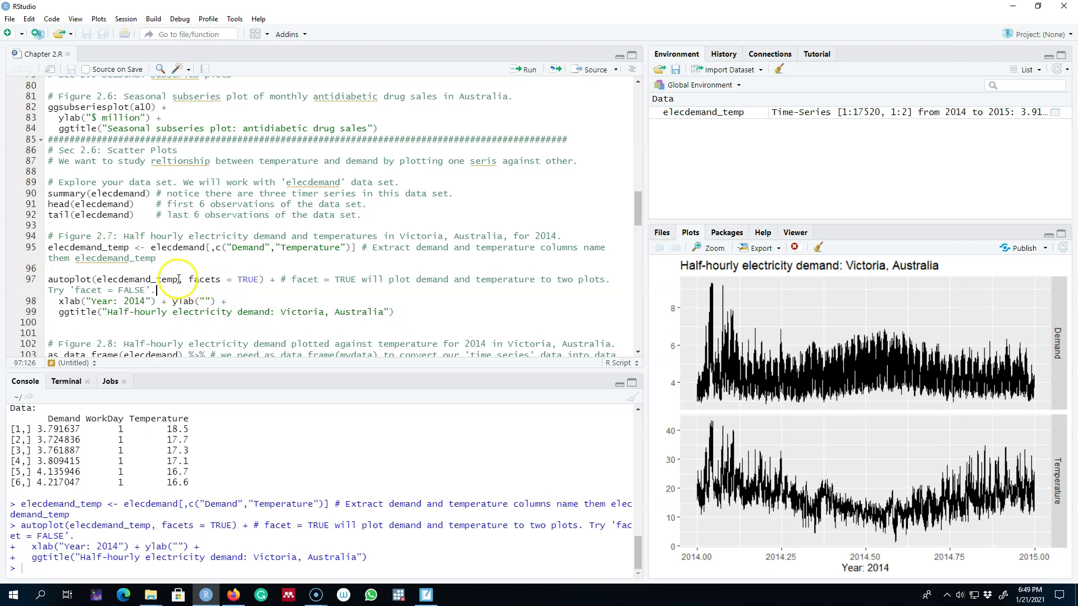
left_click_drag(178, 279, 96, 279)
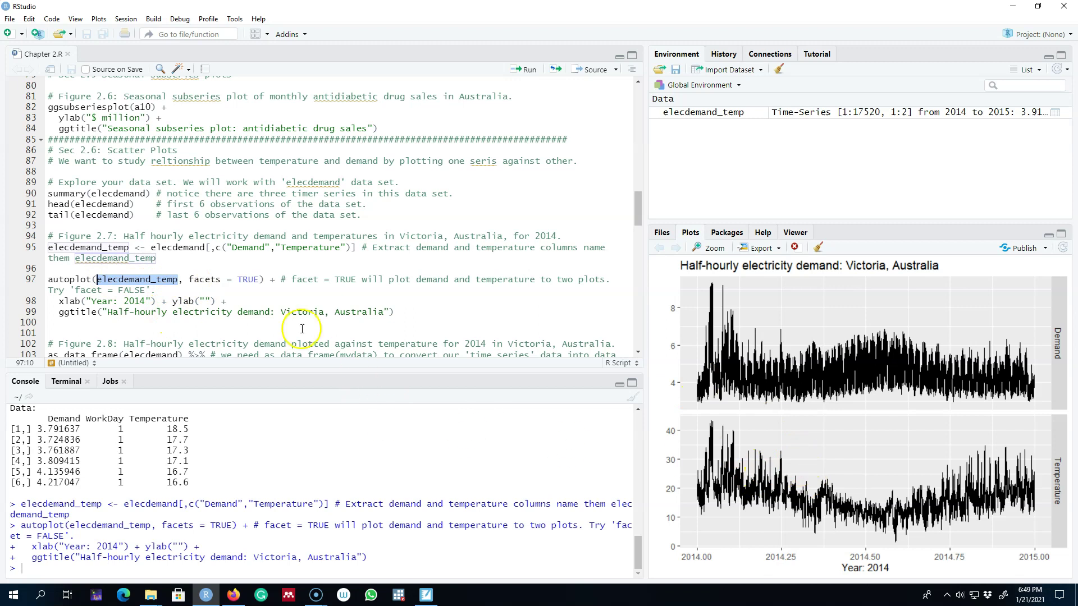
left_click(209, 279)
left_click(242, 279)
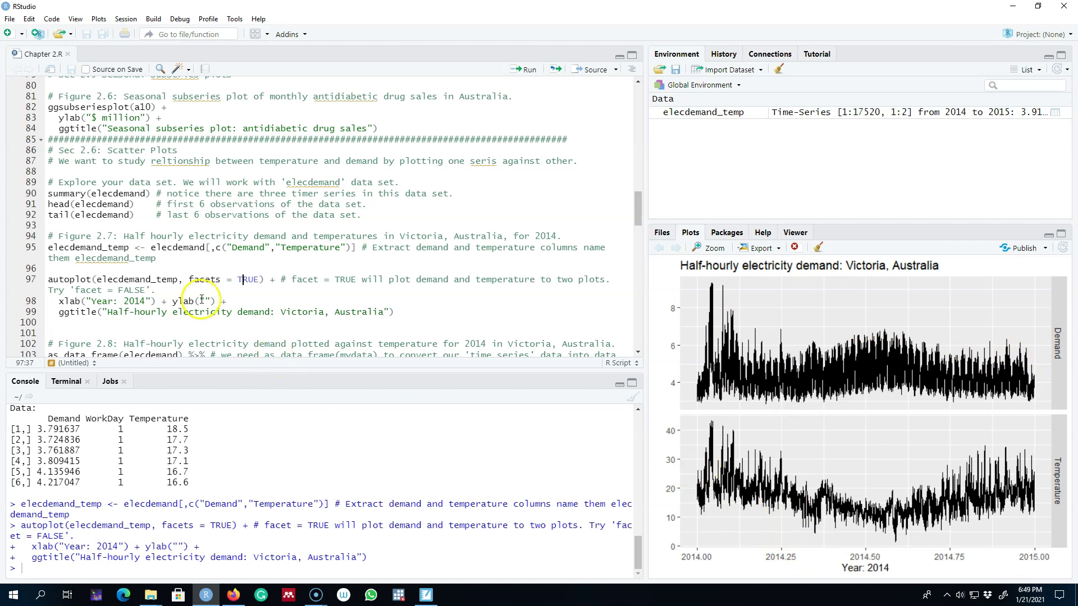
Run the Figure 2.8 code to draw a scatterplot of elecdemand with Temperature on x and Demand on y
scroll(201, 300, "down", 2)
scroll(193, 319, "down", 2)
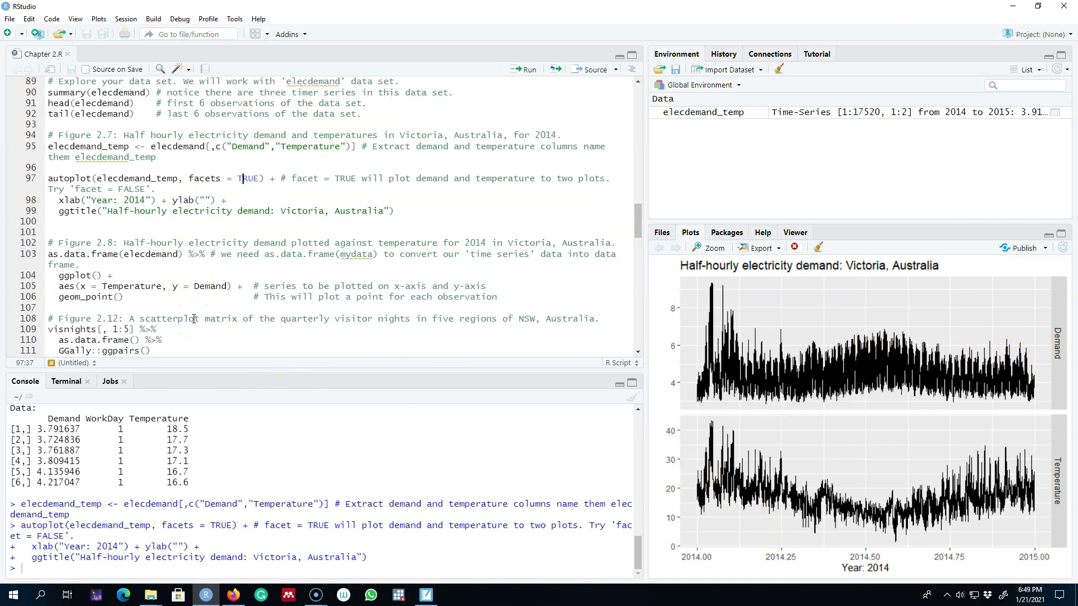
left_click_drag(145, 263, 22, 219)
left_click(530, 70)
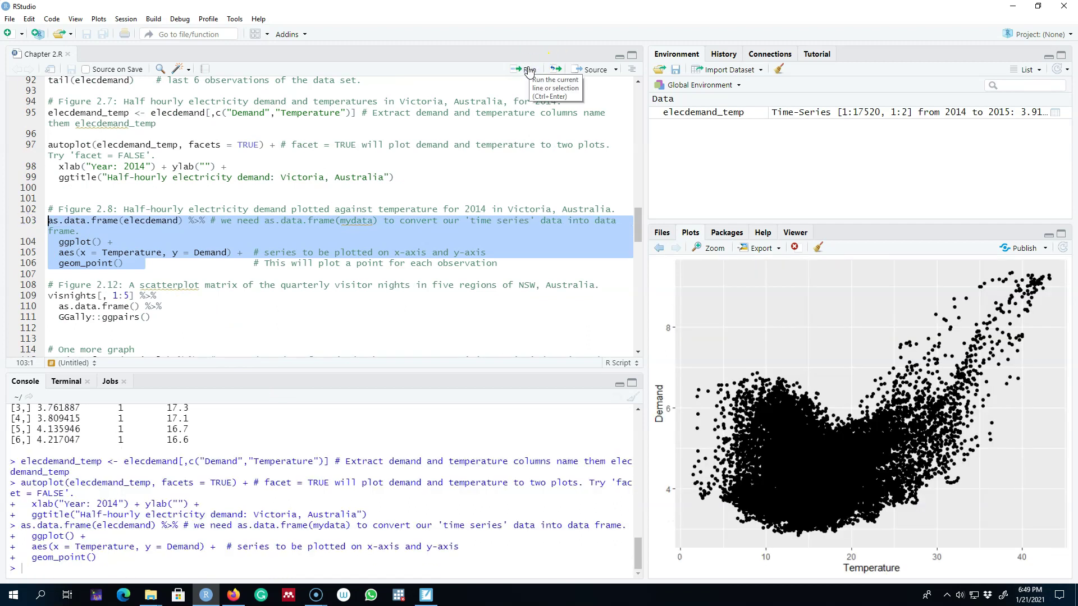
Examine the Figure 2.8 code: the as.data.frame conversion, ggplot(), the aes axis assignments and geom_point()
left_click(171, 221)
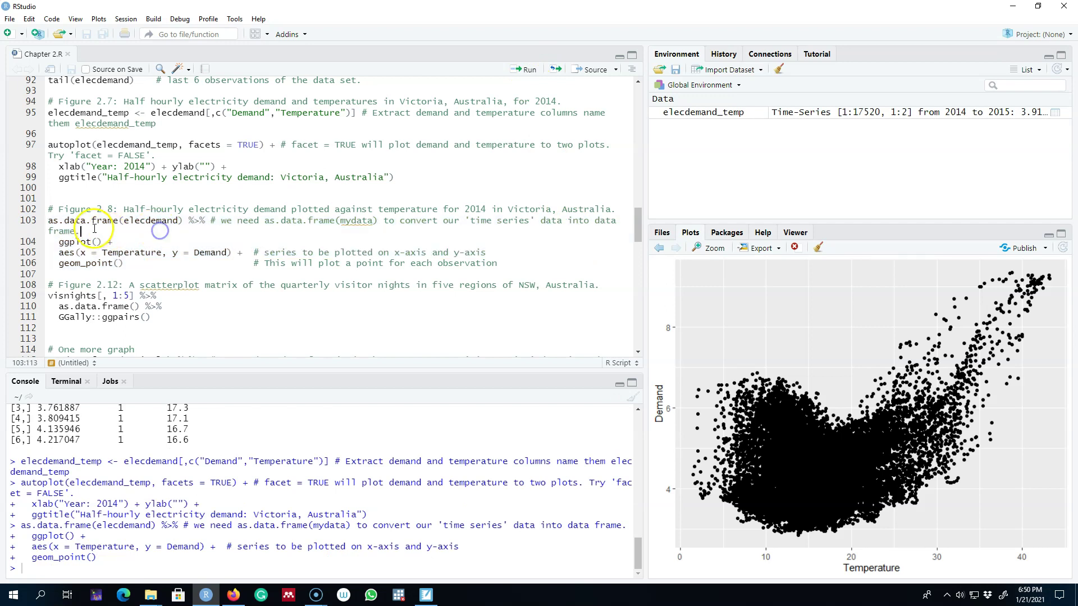
double_click(147, 222)
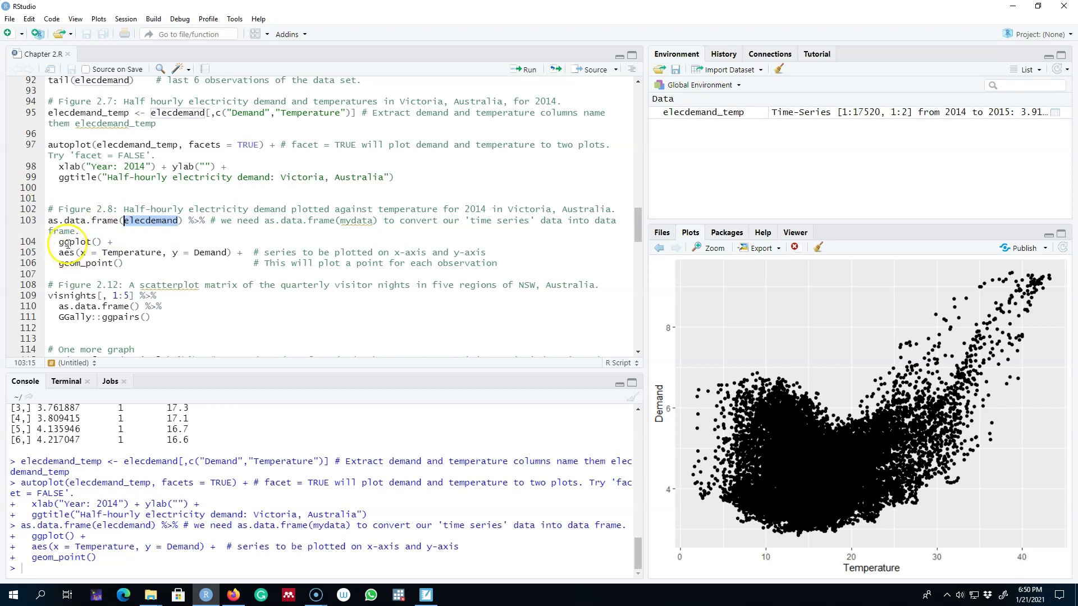
left_click_drag(53, 241, 117, 241)
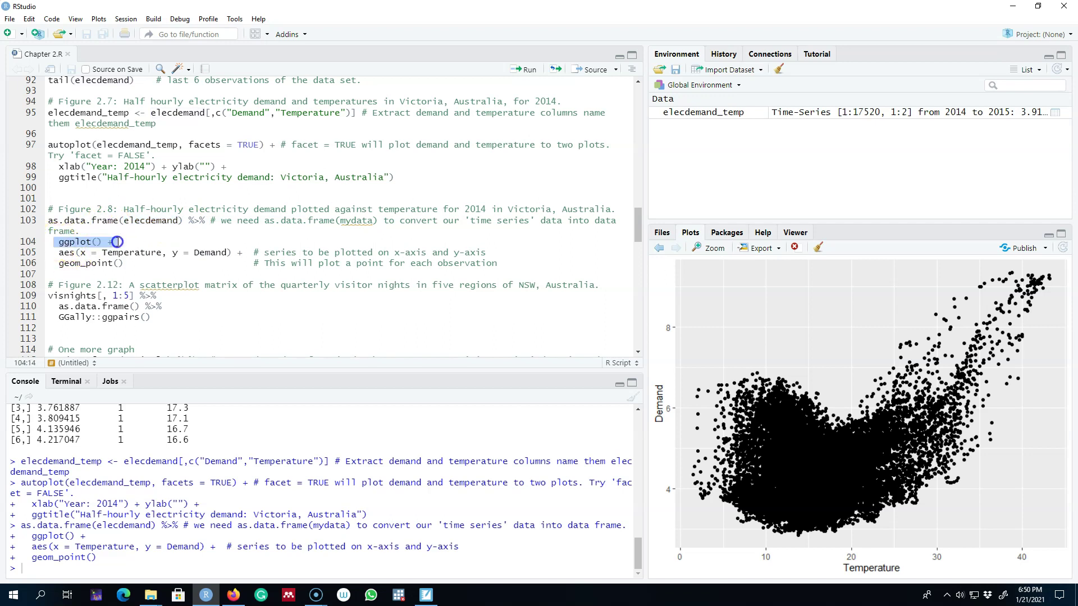
left_click(60, 253)
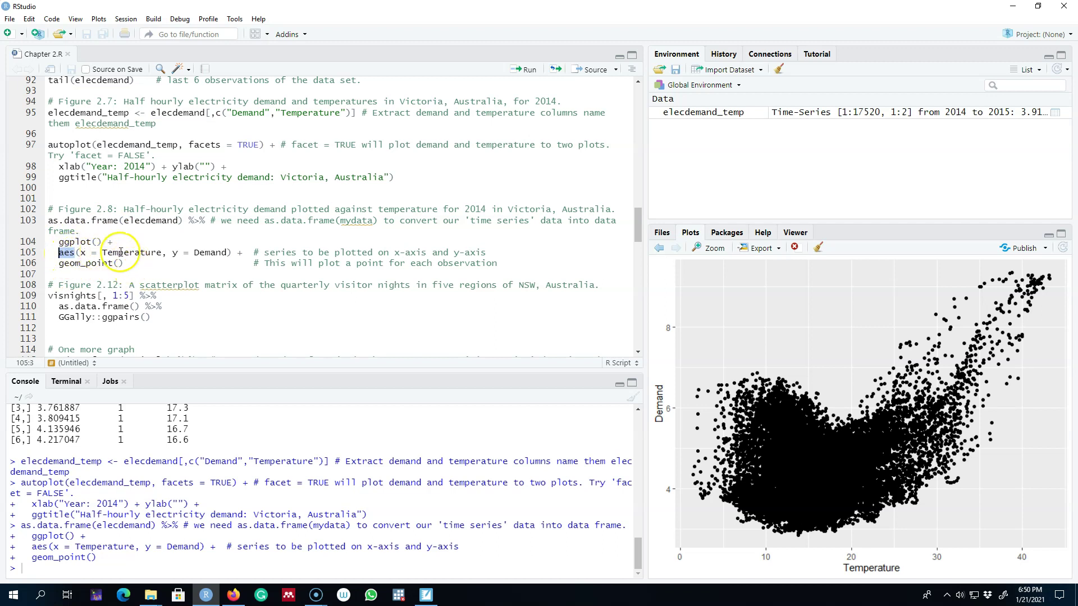
double_click(142, 252)
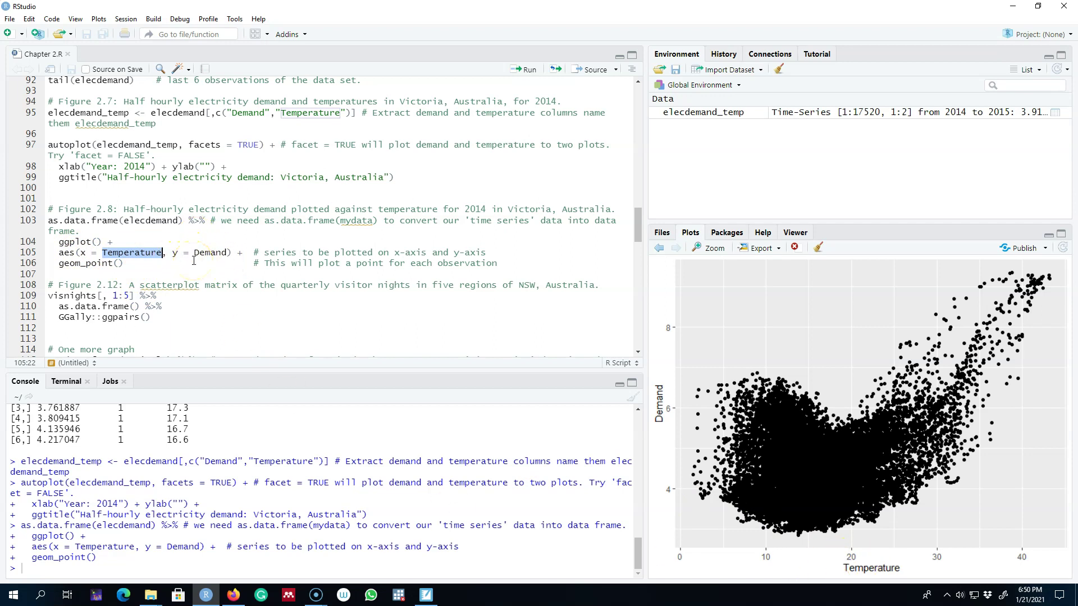
left_click(125, 265)
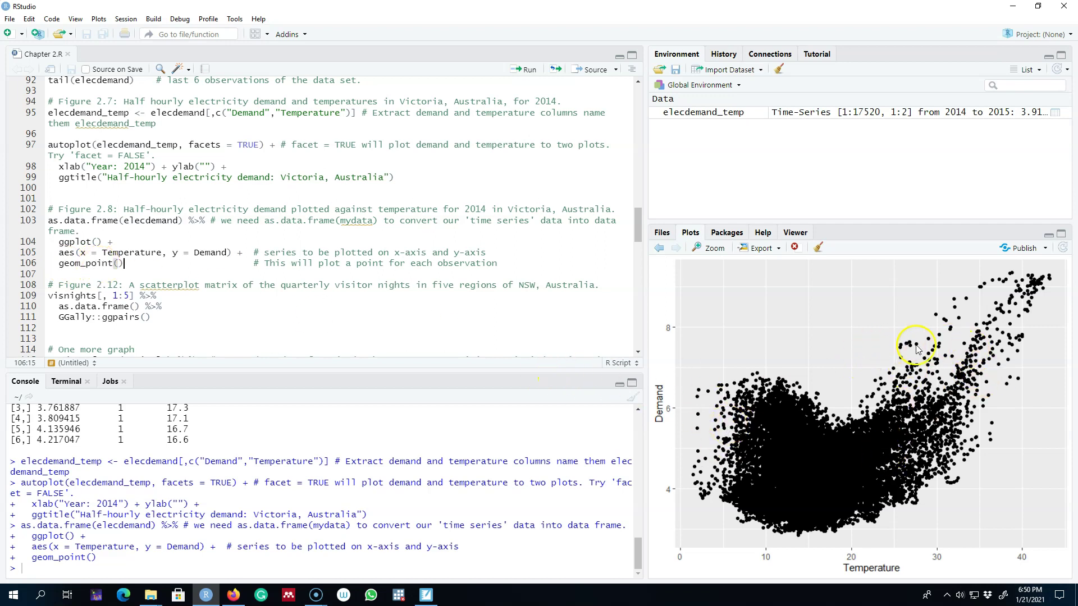
Switch to the SMART Notebook notes and mark the scatterplot's low- and high-temperature point groups with red circles and arrows towards higher demand
key("alt+Tab")
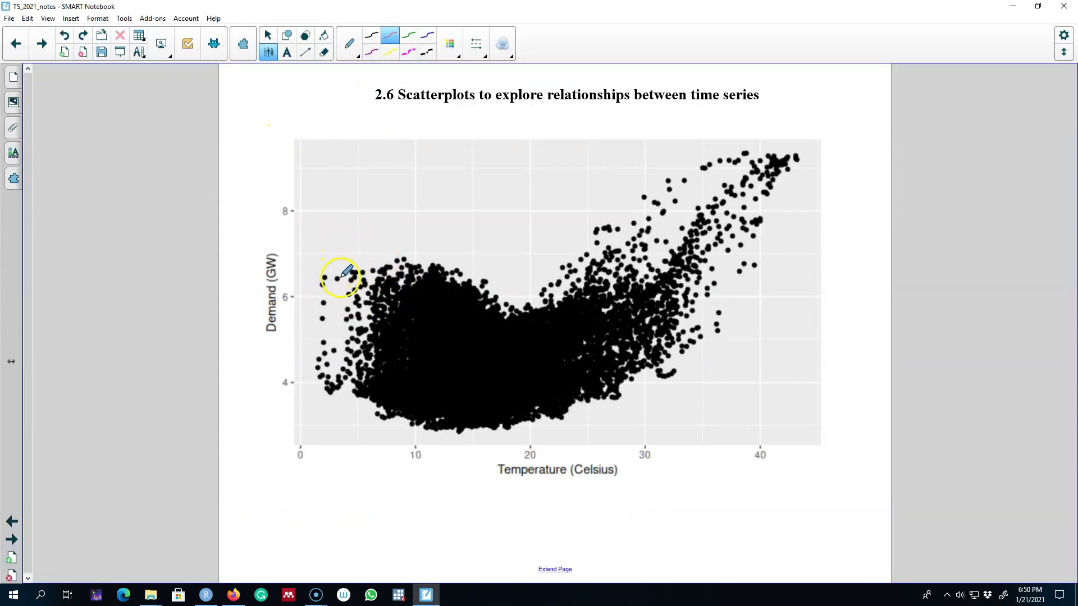
mouse_move(497, 280)
left_mouse_down()
mouse_move(356, 242)
mouse_move(443, 226)
mouse_move(498, 244)
mouse_move(512, 278)
left_mouse_up()
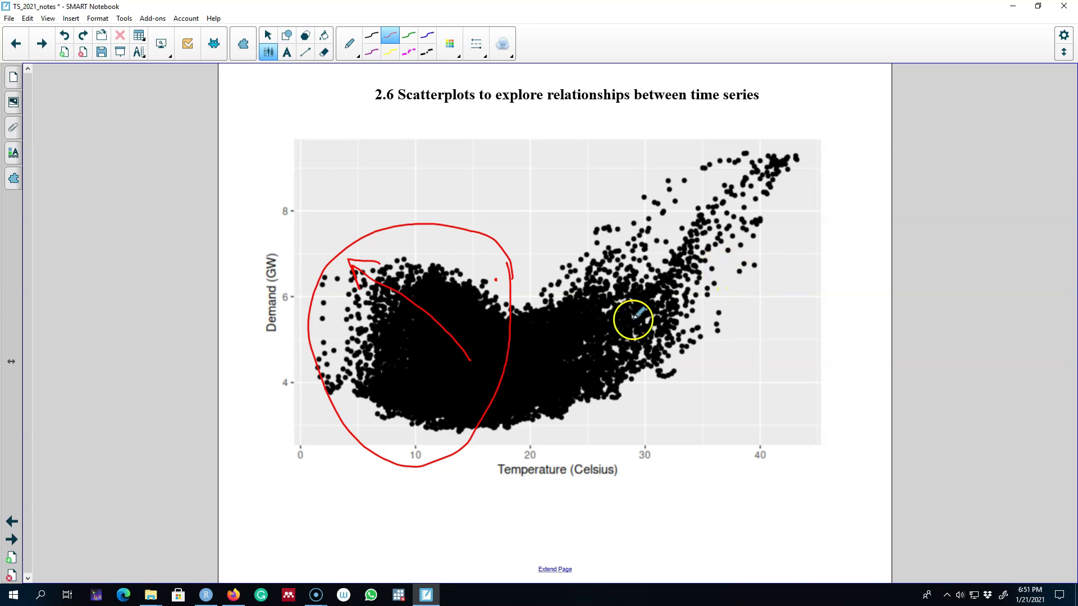
left_click_drag(630, 332, 744, 187)
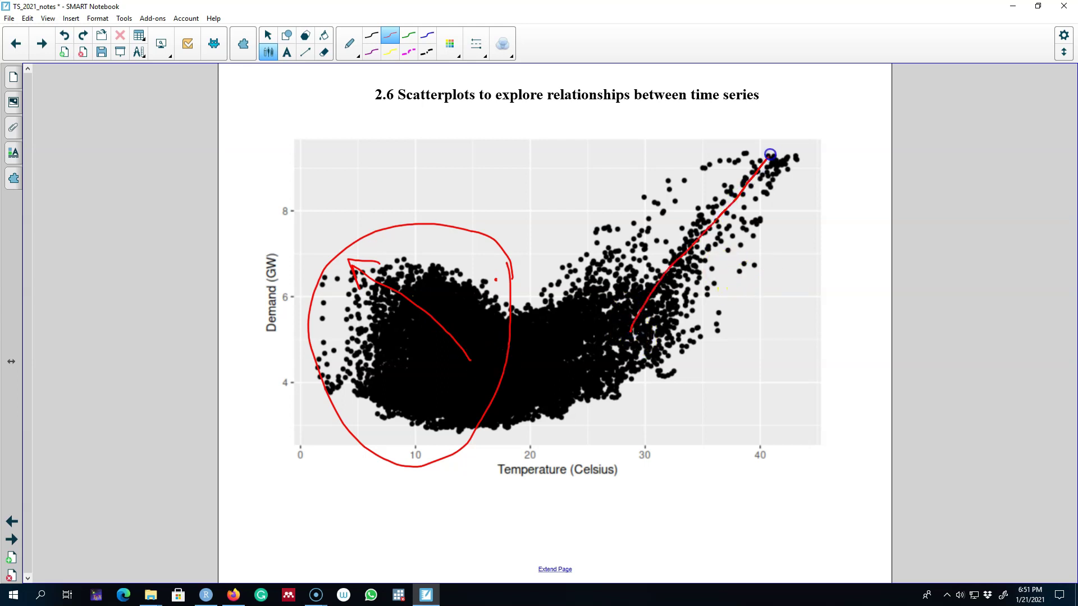
left_click_drag(773, 152, 779, 177)
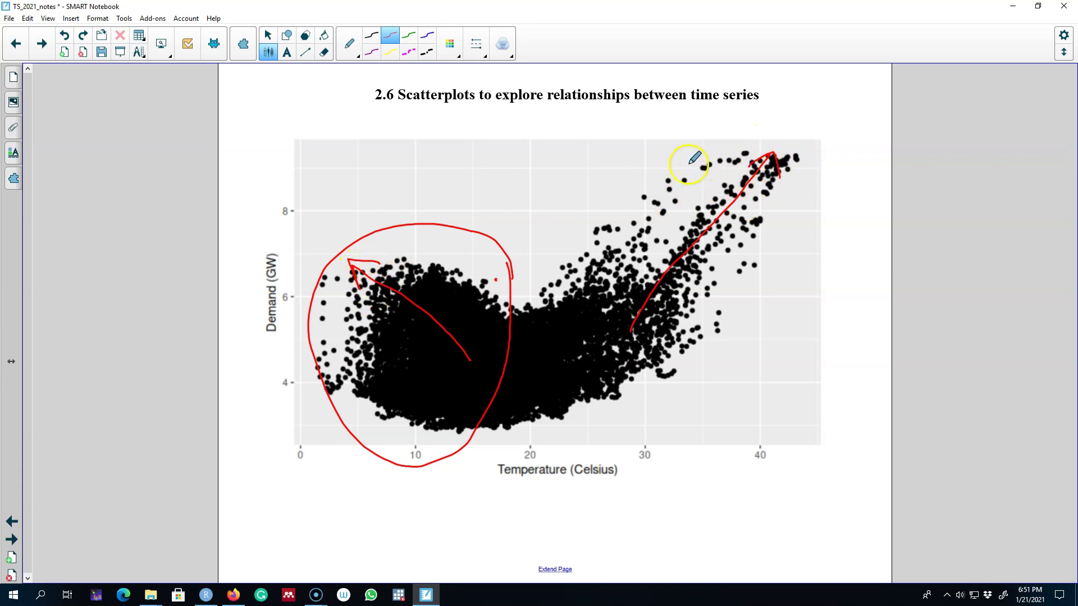
mouse_move(677, 153)
left_mouse_down()
mouse_move(682, 327)
mouse_move(769, 152)
left_mouse_up()
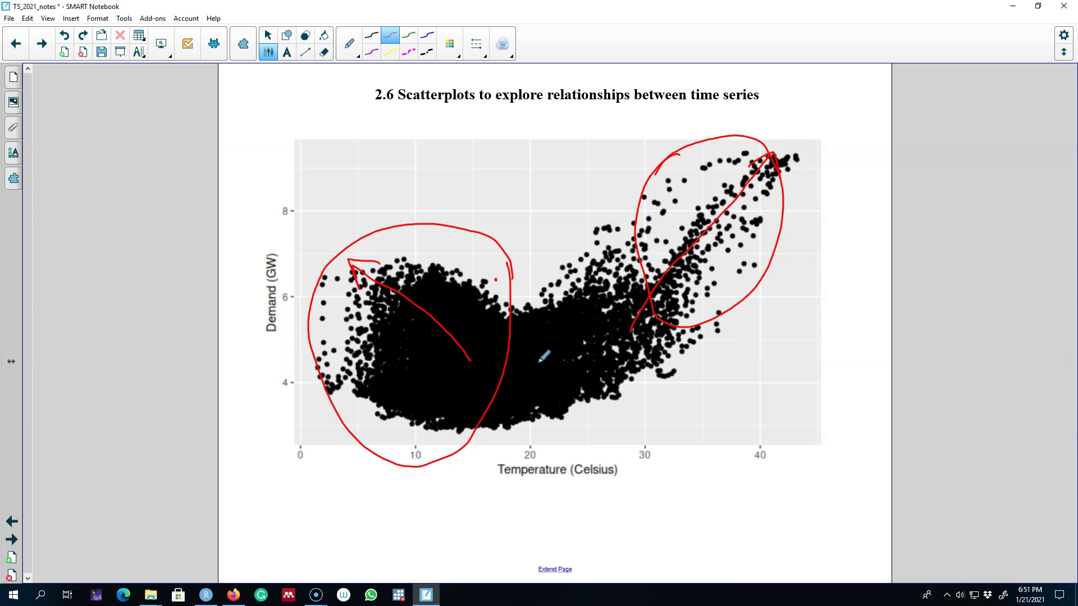
Return to RStudio and run the Figure 2.12 code to draw a scatterplot matrix of visnights columns 1:5 with GGally::ggpairs()
left_click(426, 595)
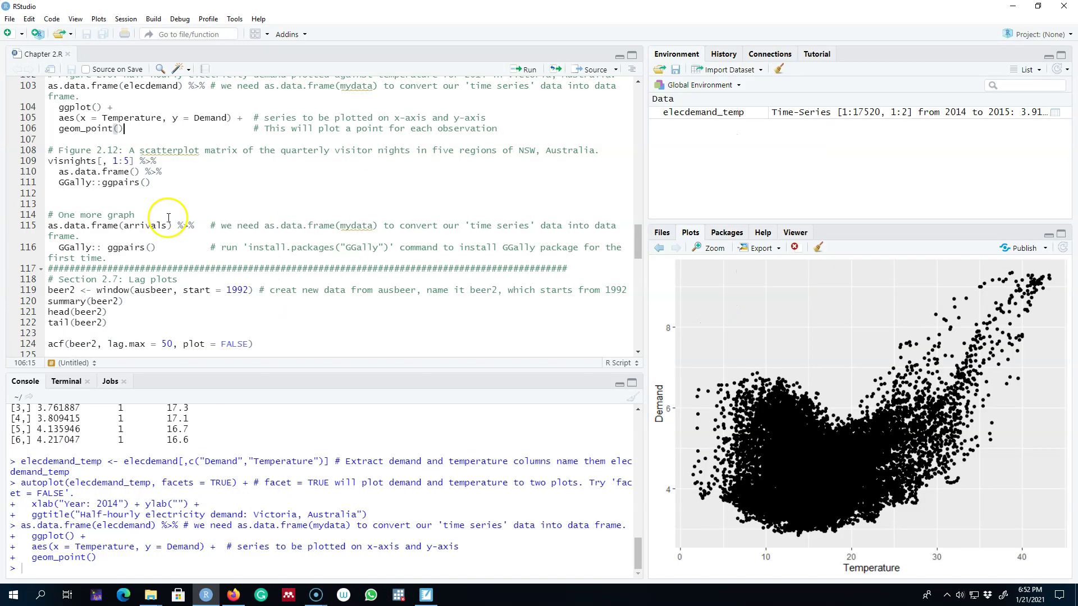
left_click_drag(150, 182, 14, 159)
key("ctrl+Return")
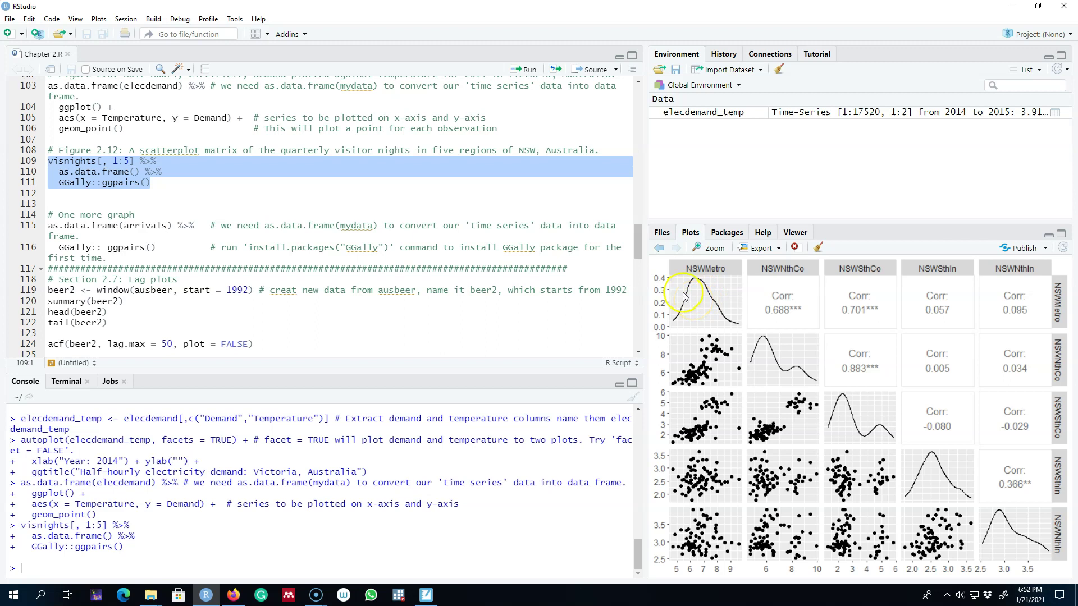
Examine the Figure 2.12 code: the visnights data, the 1:5 column selection, the as.data.frame conversion, the GGally:: prefix and ggpairs()
double_click(72, 161)
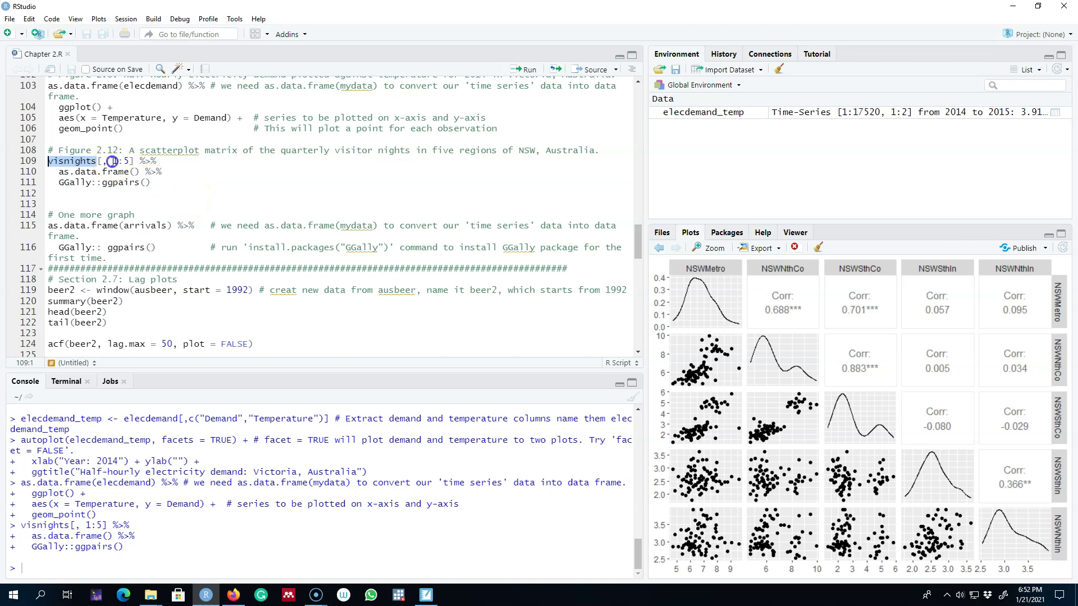
left_click_drag(114, 162, 124, 161)
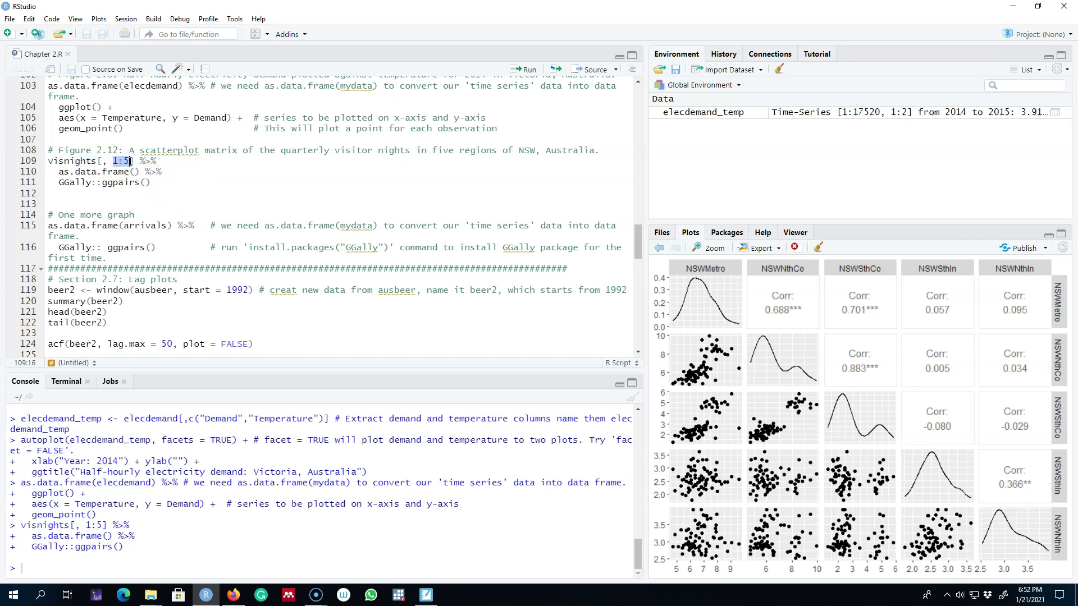
double_click(128, 172)
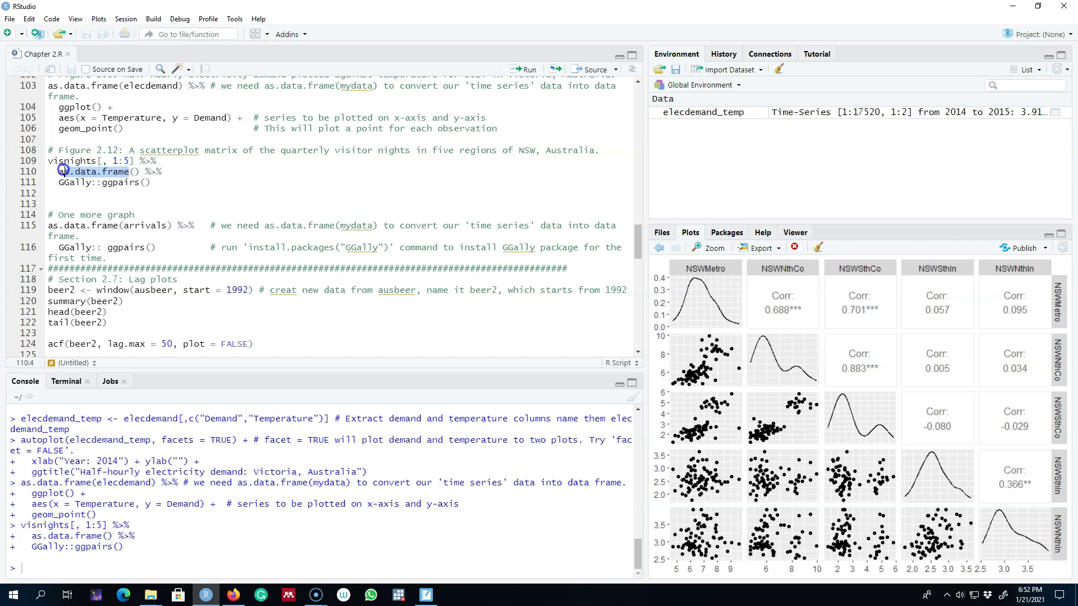
double_click(87, 183)
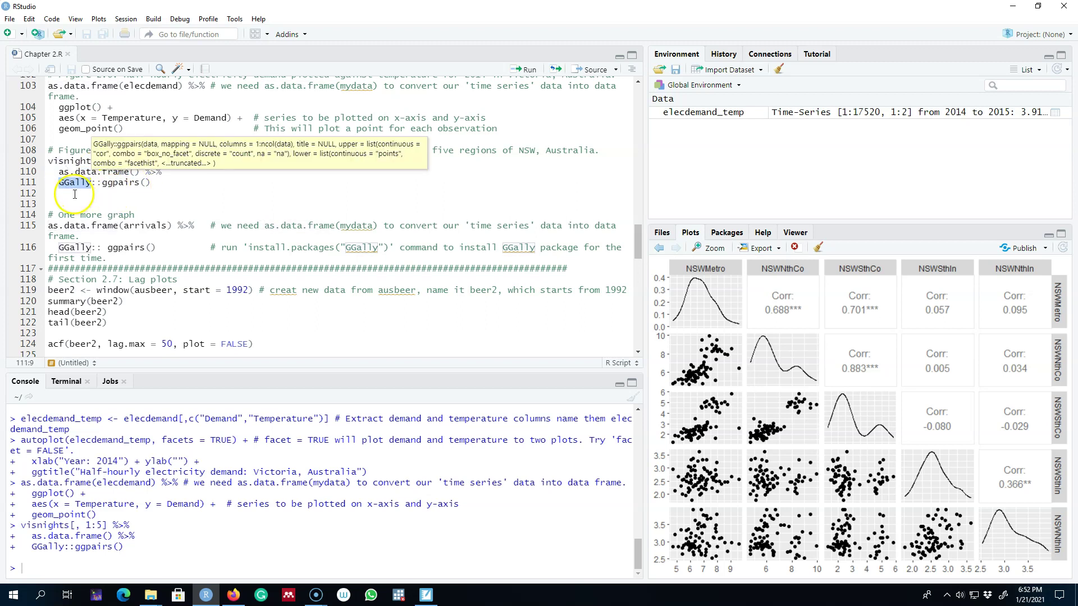
left_click(73, 193)
left_click(98, 183)
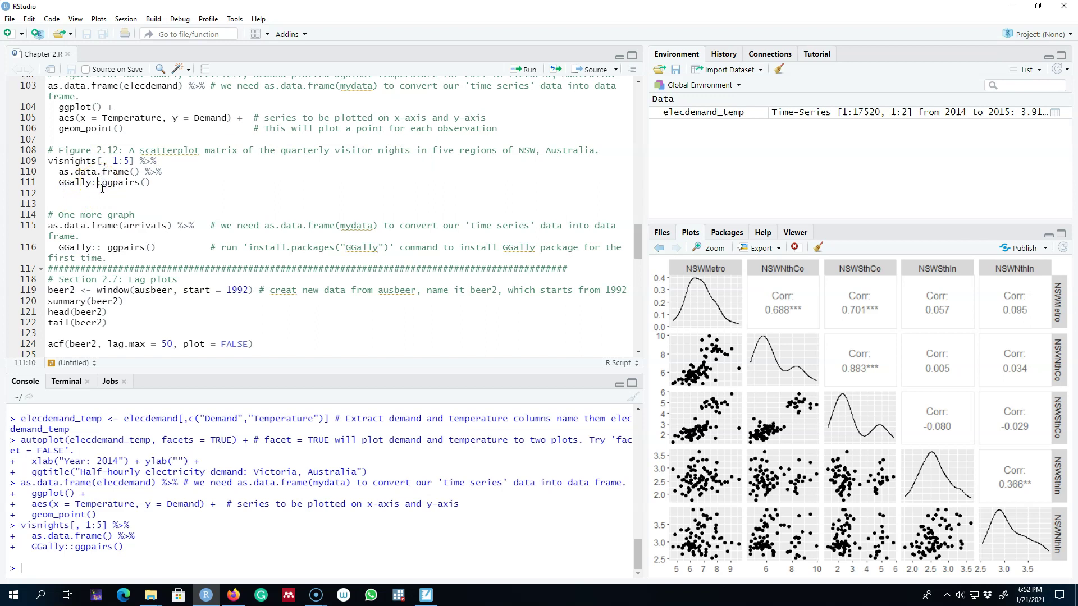
left_click_drag(102, 187, 57, 183)
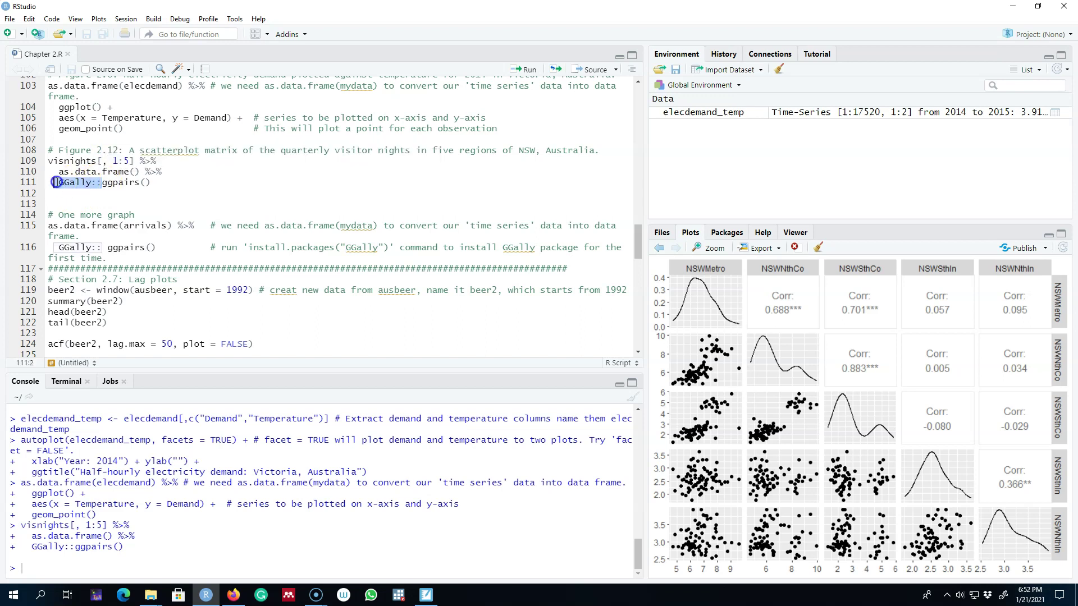
double_click(120, 183)
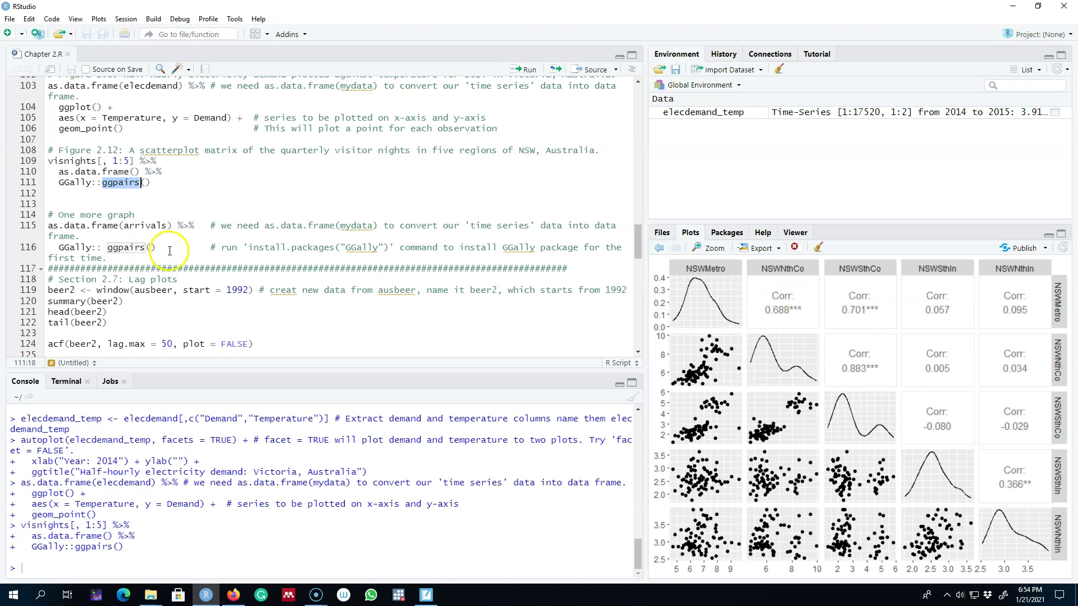
Run the "One more graph" code to draw a scatterplot matrix of the arrivals data with GGally::ggpairs()
left_click_drag(167, 247, 41, 230)
left_click(523, 69)
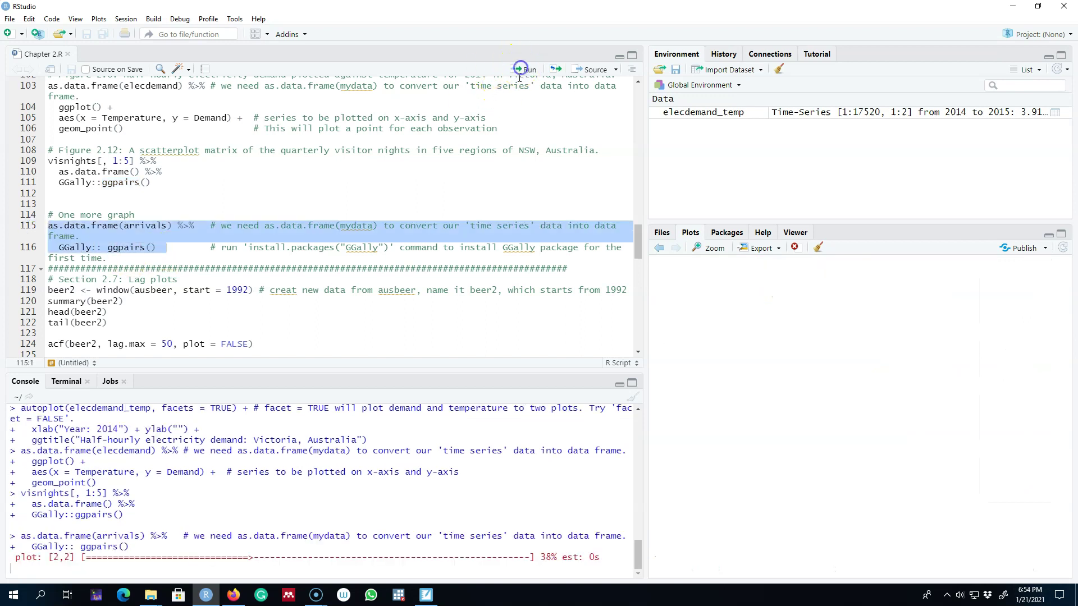